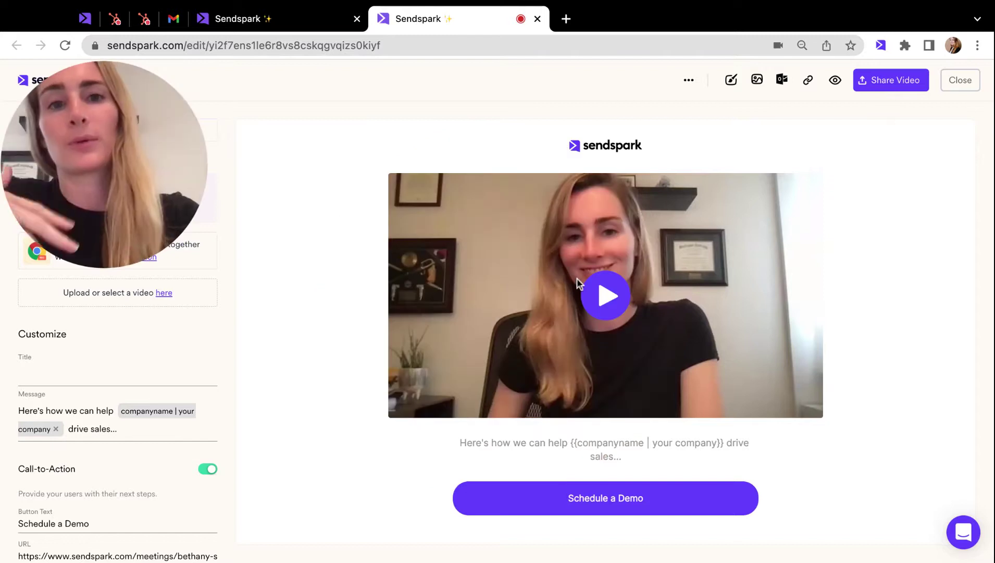
# - Write the video page title as "Hi", the First Name merge tag and an exclamation mark
pyautogui.click(151, 371)
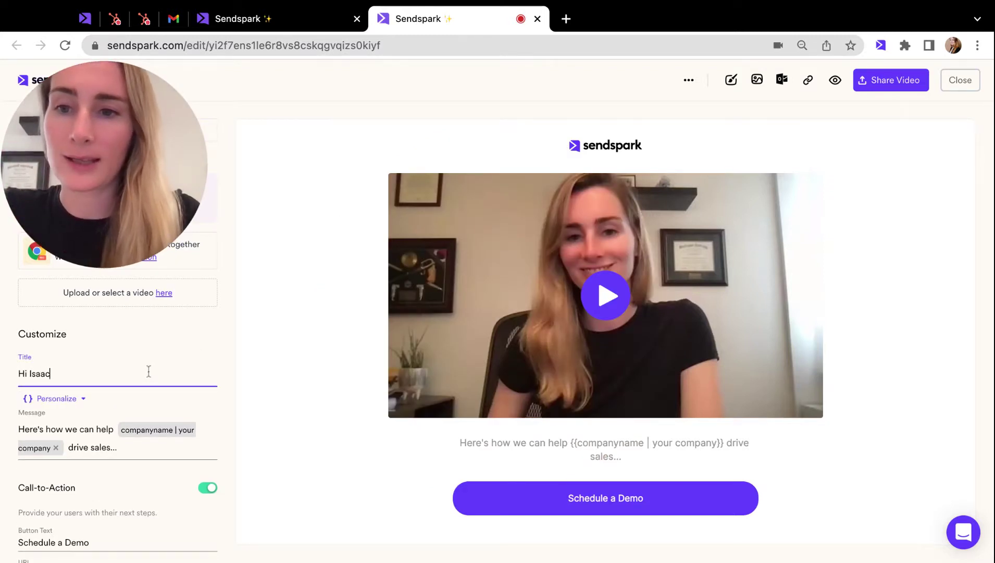
pyautogui.doubleClick(44, 372)
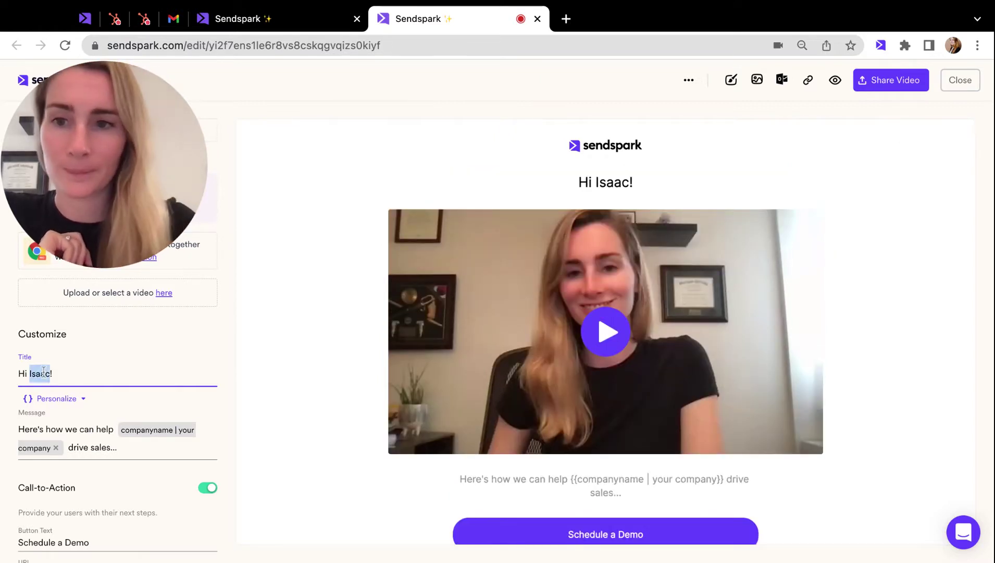
pyautogui.press('BackSpace')
pyautogui.click(61, 399)
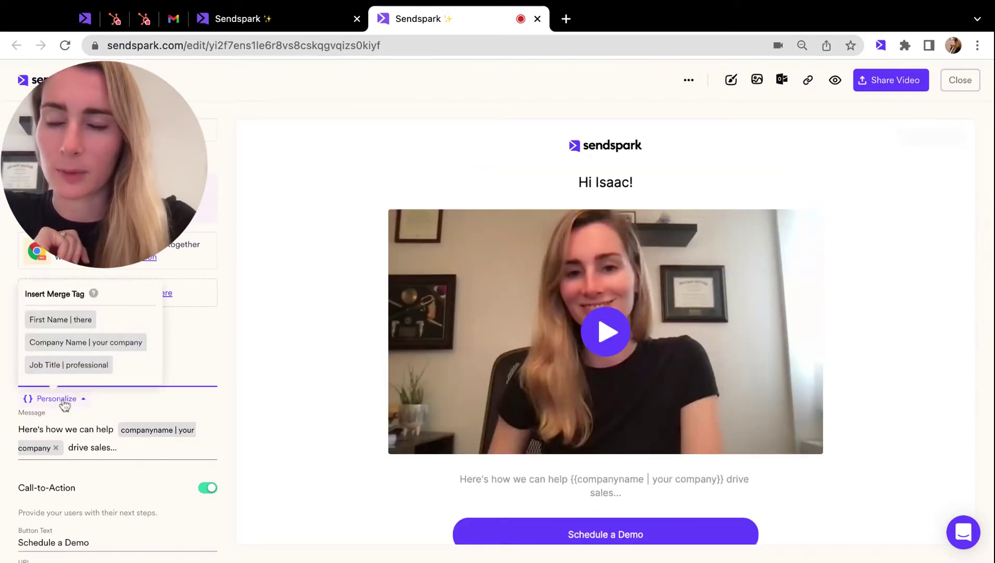
pyautogui.click(68, 319)
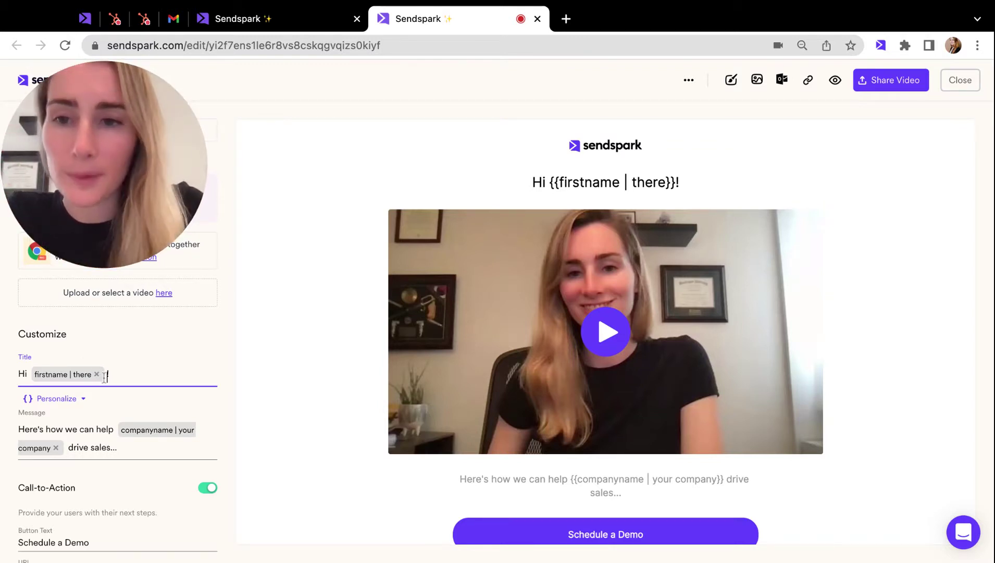
# - Review the available merge tags and the fallback text setting of the title's first-name tag without changing anything
pyautogui.click(78, 398)
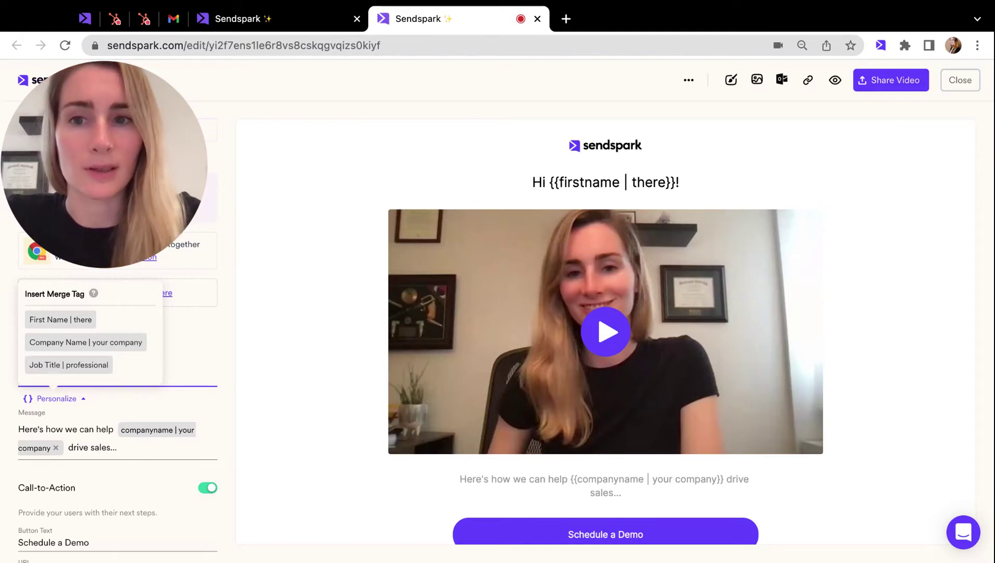
pyautogui.click(559, 183)
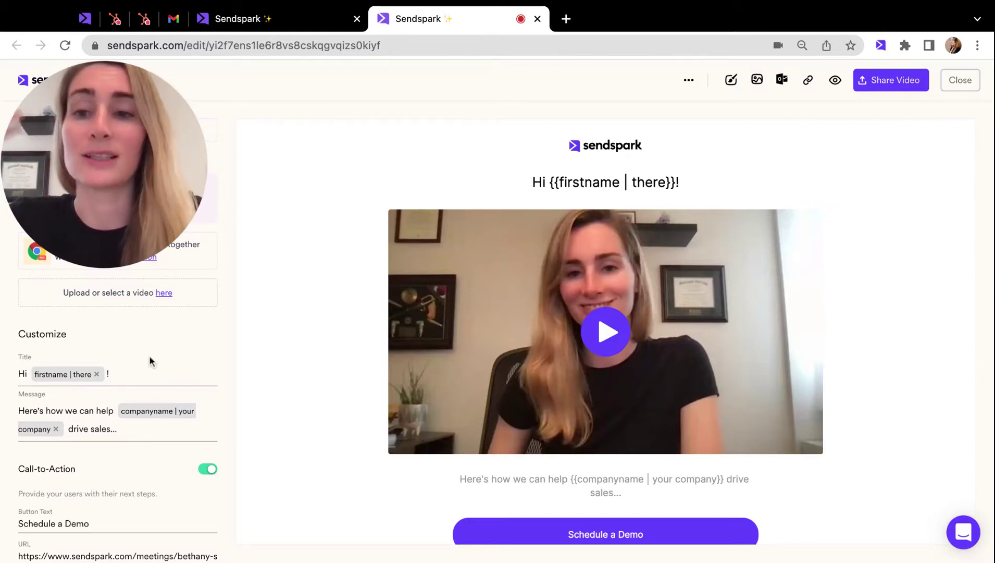
pyautogui.click(64, 379)
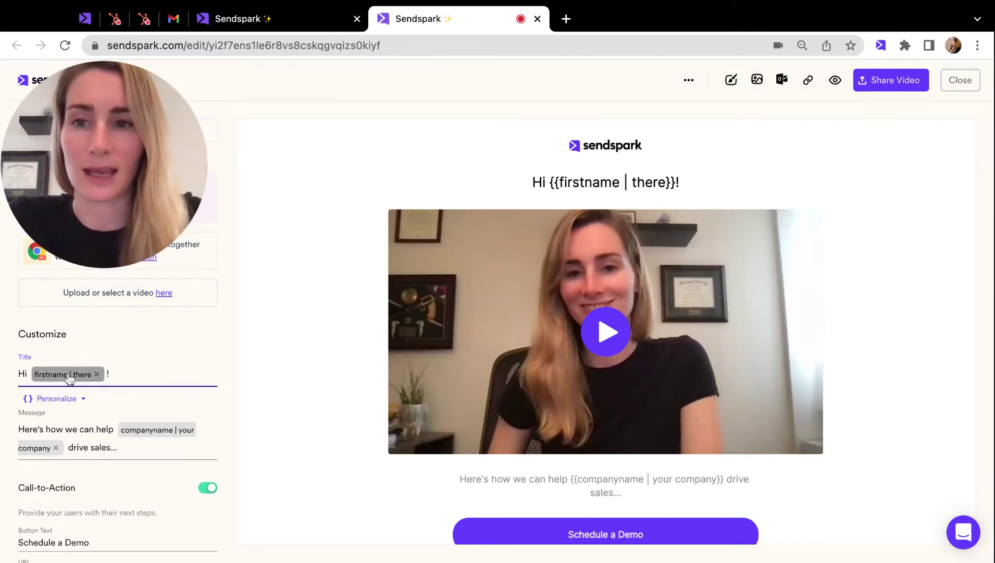
pyautogui.click(451, 346)
pyautogui.doubleClick(451, 347)
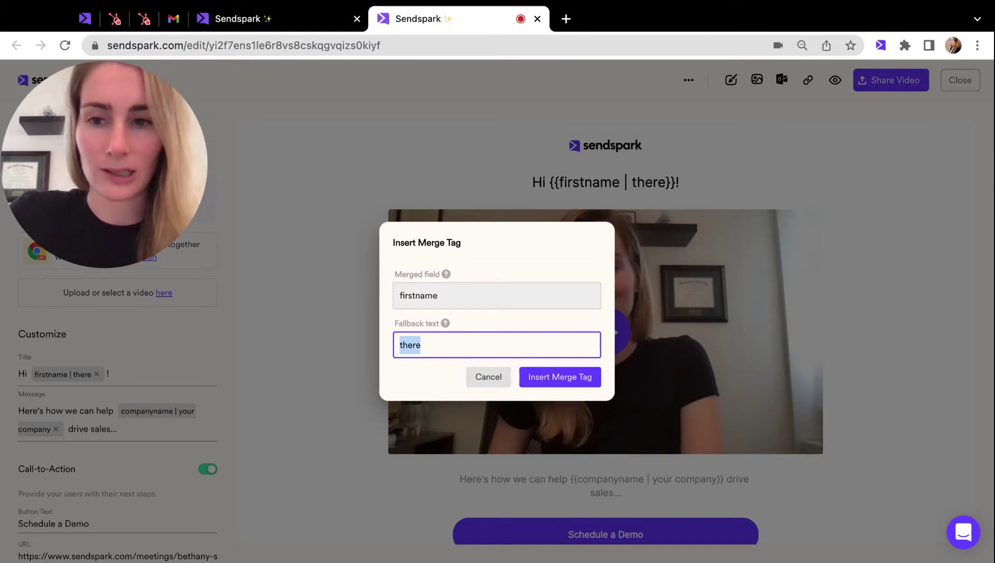
pyautogui.click(487, 376)
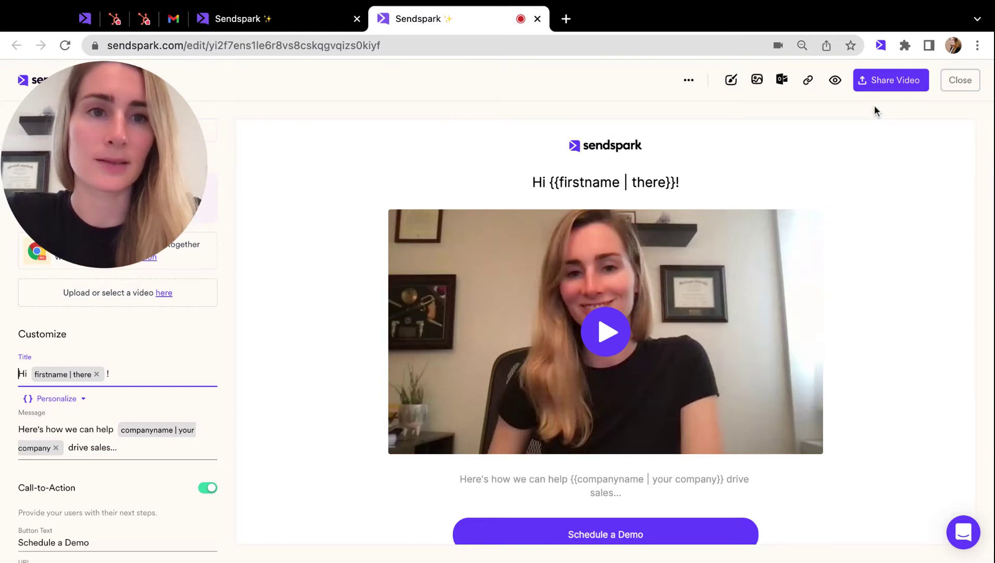
# - Caption the shared video's thumbnail "Hi", the First Name merge tag and an exclamation mark, and save the changes
pyautogui.click(880, 90)
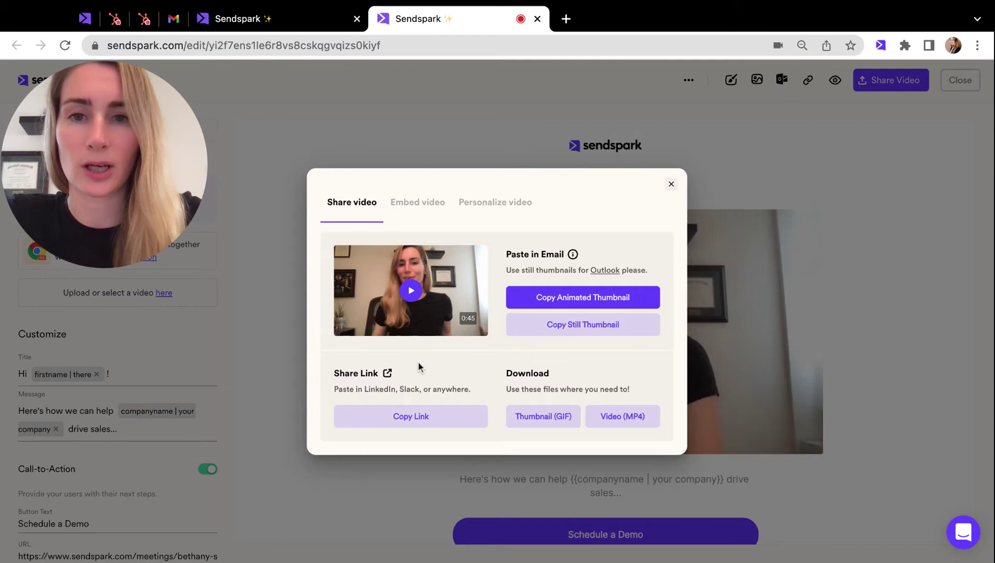
pyautogui.click(420, 289)
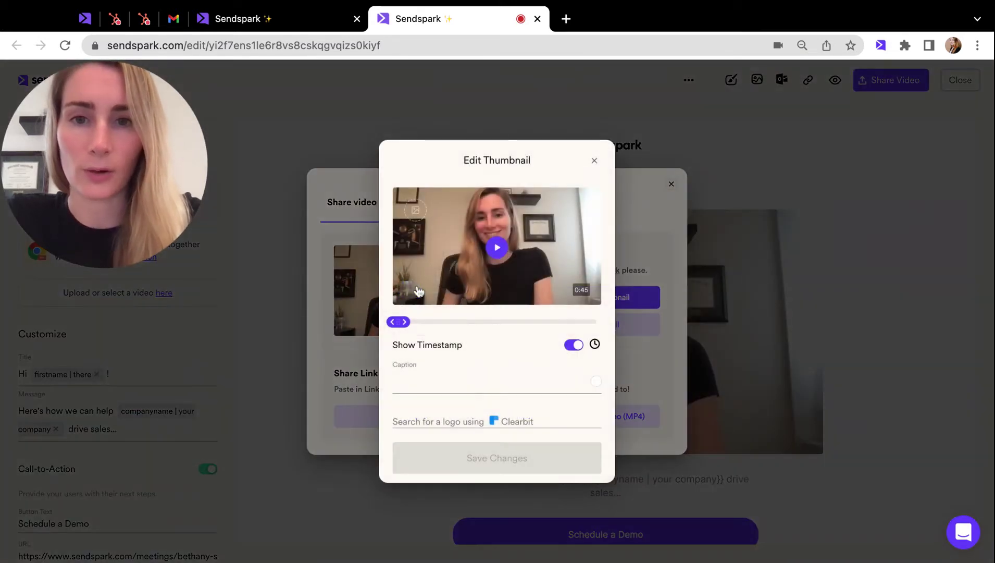
pyautogui.click(431, 385)
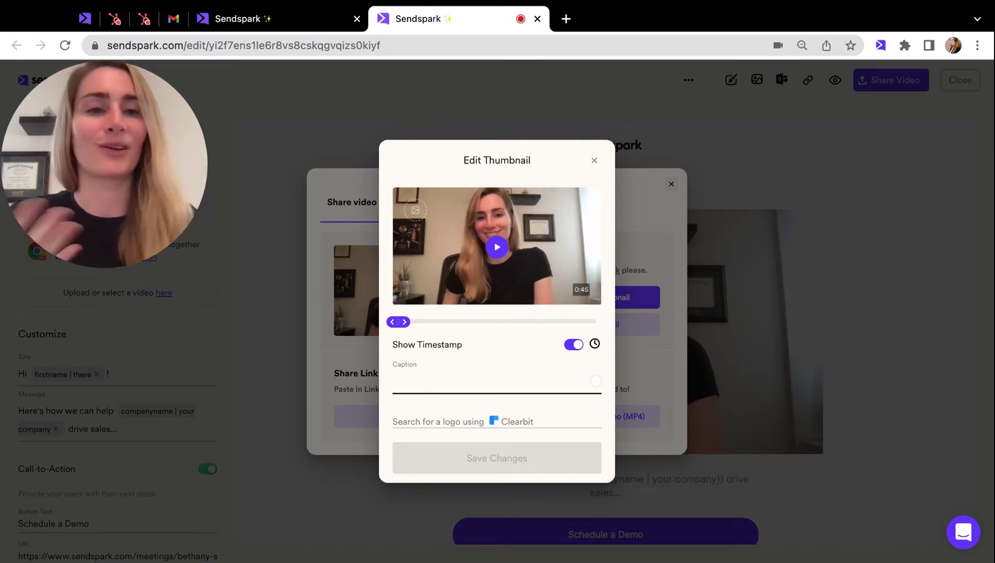
pyautogui.click(417, 381)
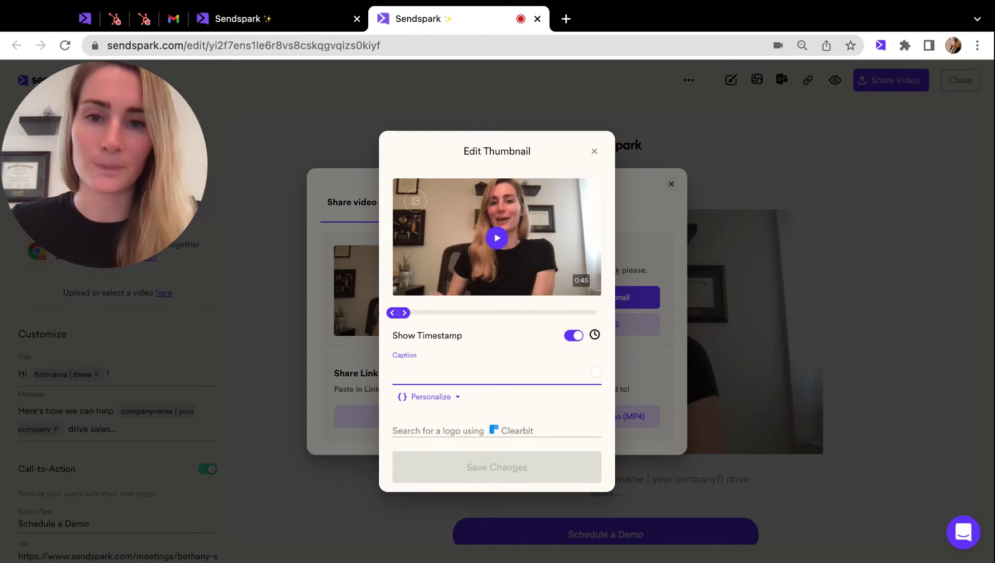
pyautogui.write('Hi')
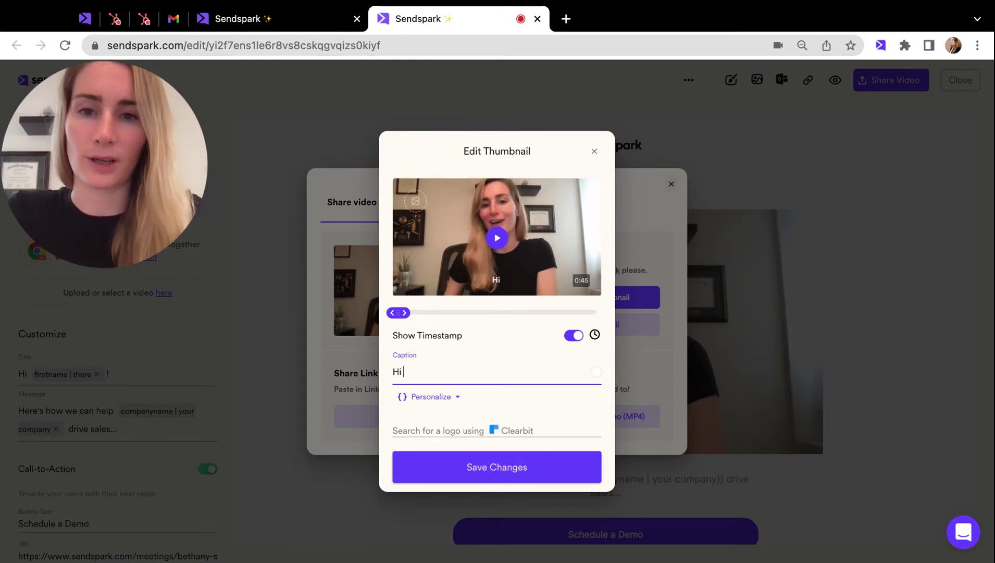
pyautogui.click(415, 402)
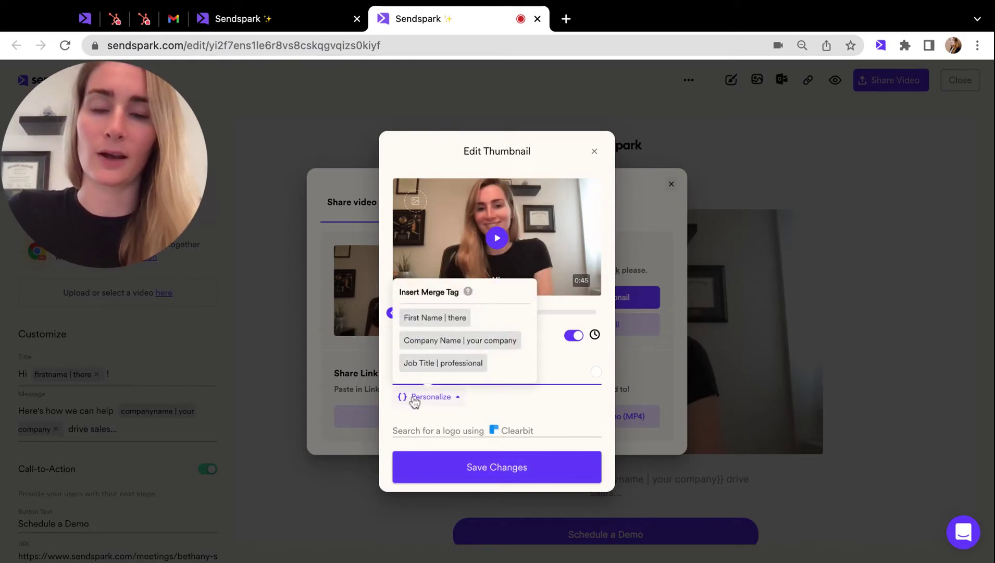
pyautogui.click(429, 319)
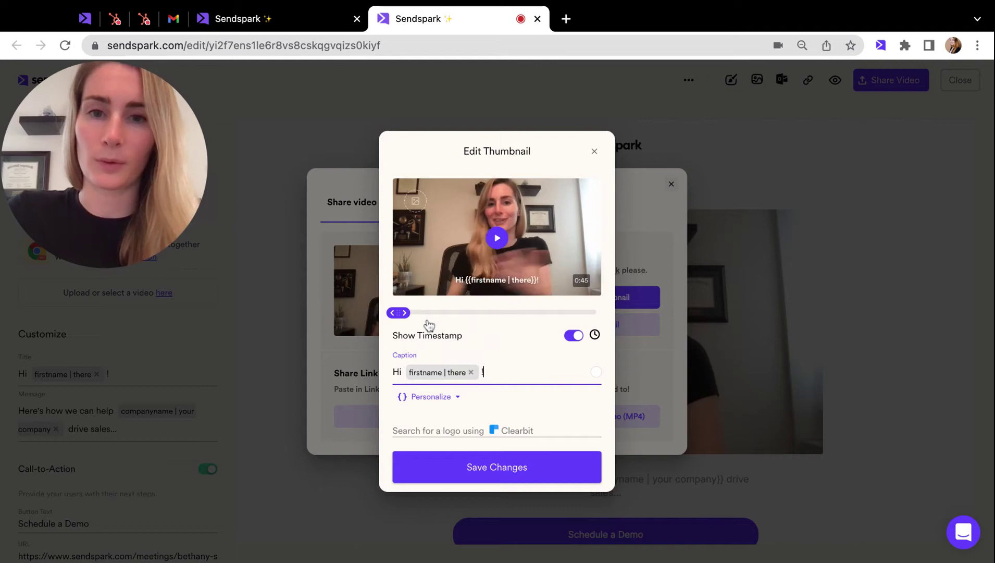
pyautogui.click(491, 468)
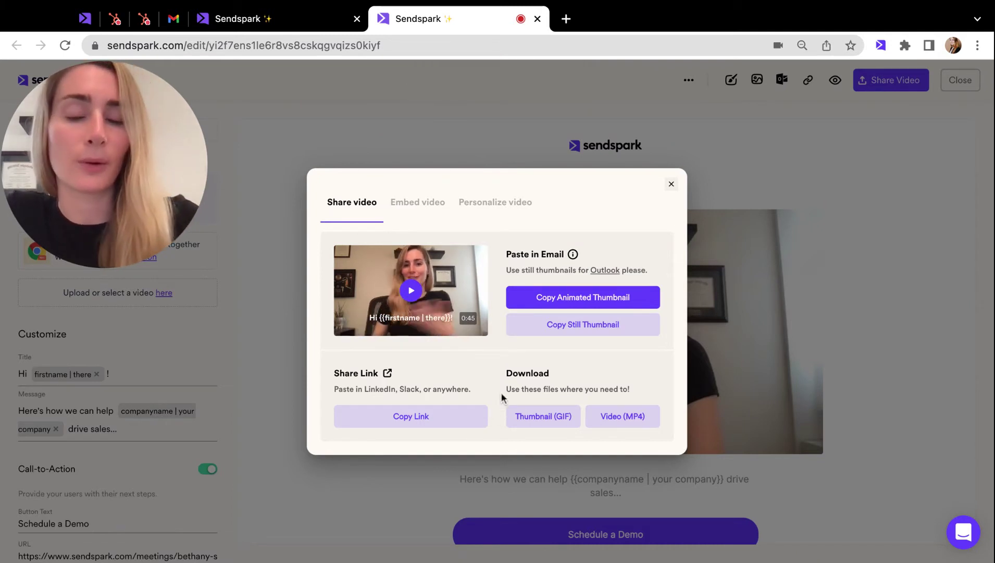
# - Copy the HubSpot personalization snippet for the video and start a new email template from scratch in HubSpot
pyautogui.click(509, 214)
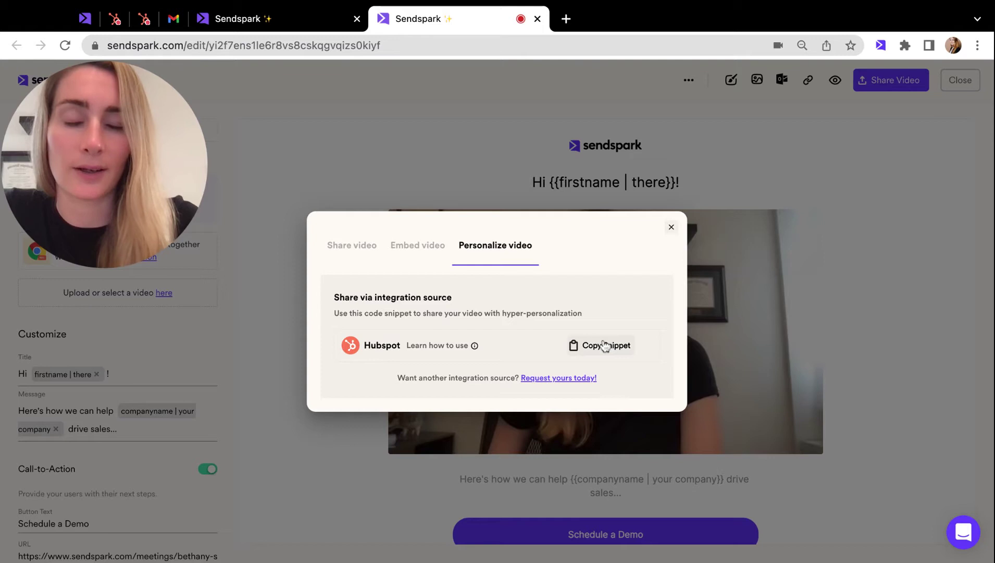
pyautogui.click(604, 346)
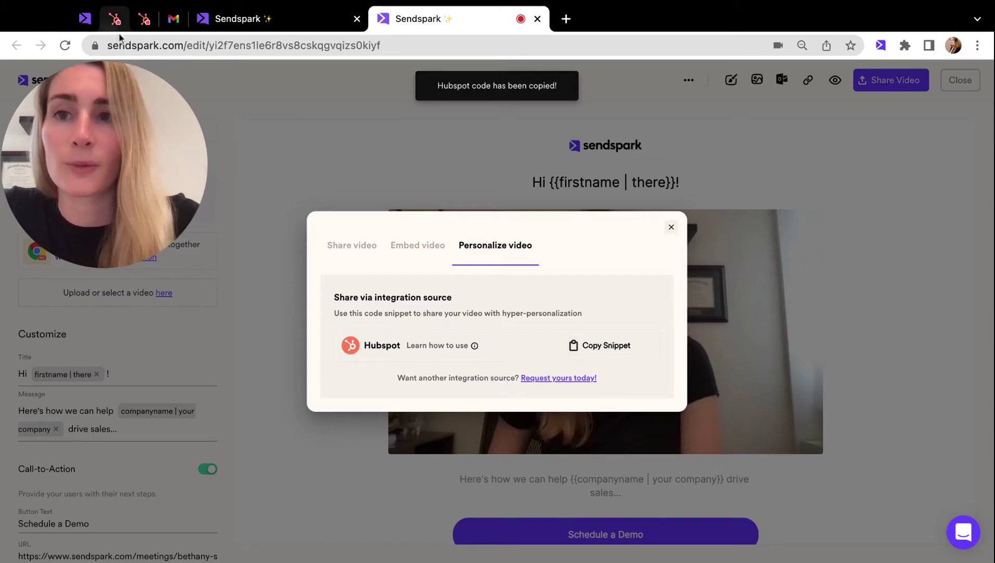
pyautogui.click(115, 20)
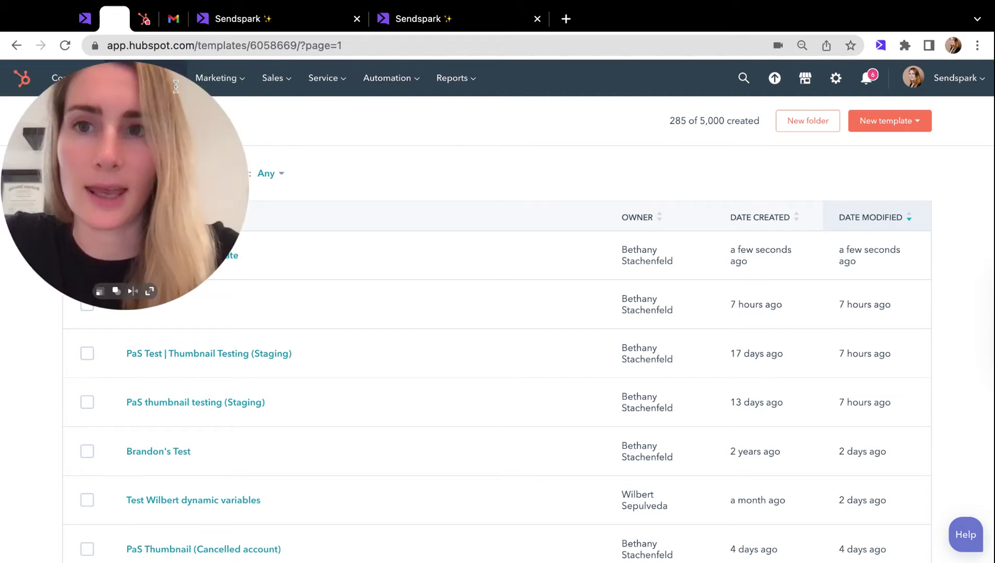
pyautogui.click(882, 125)
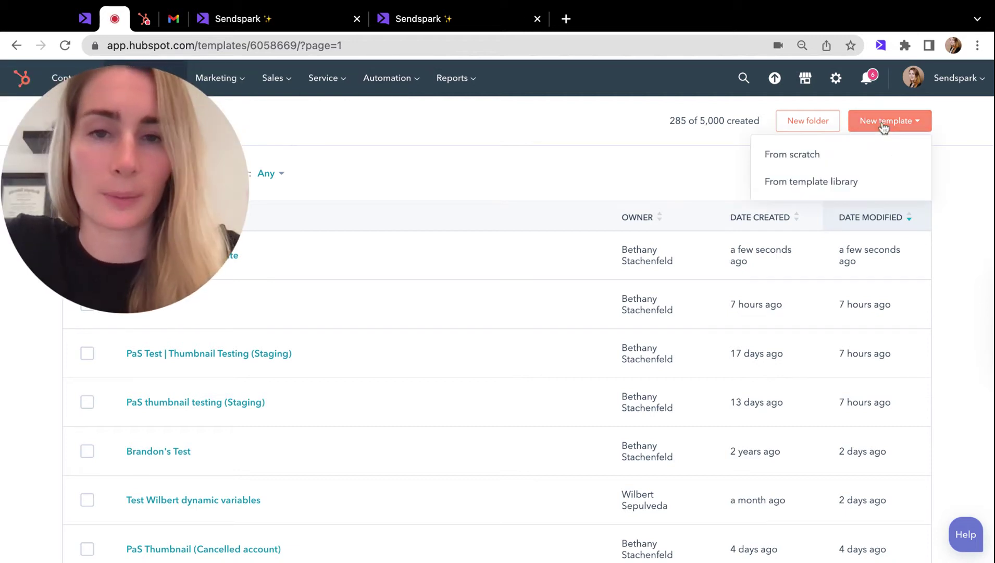
pyautogui.click(845, 152)
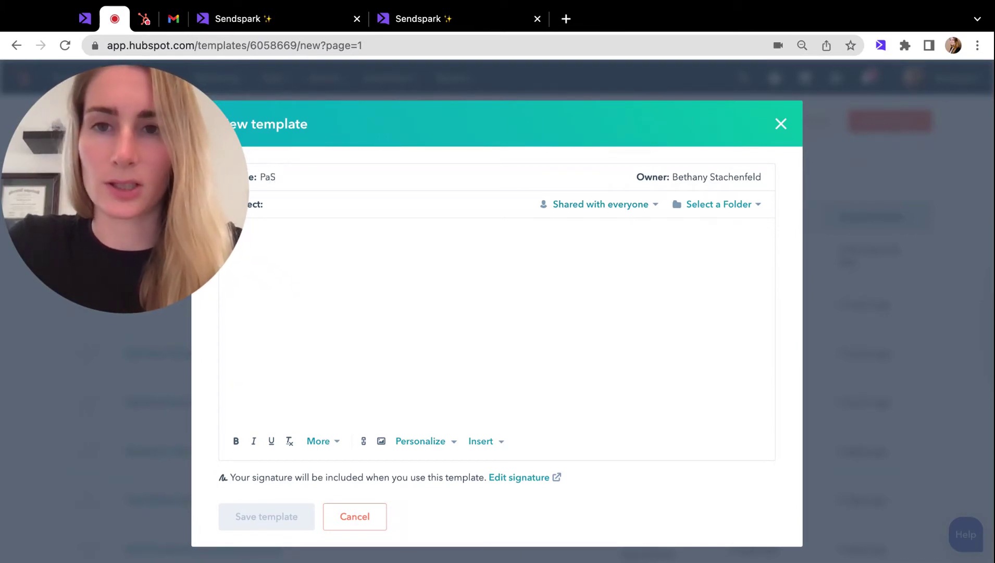
# - Name the template "PaS Outreach", paste the copied video snippet into its body and save it
pyautogui.write('PaS Out')
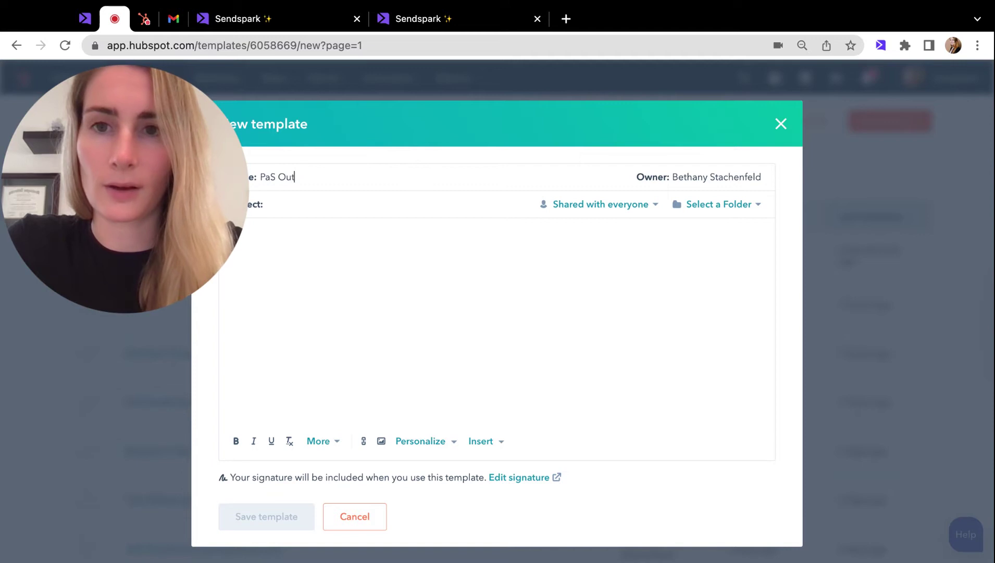
pyautogui.write('read')
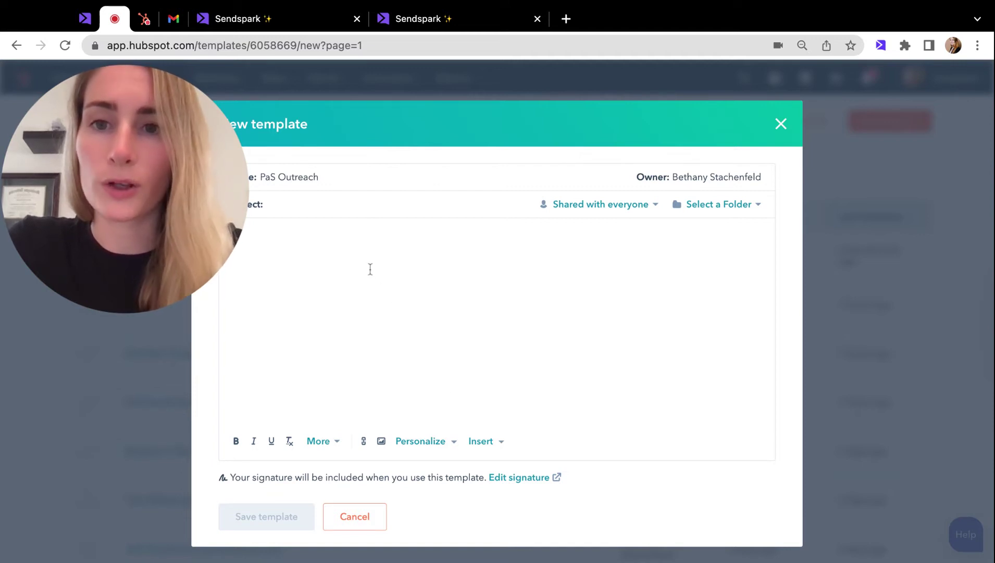
pyautogui.click(369, 269)
pyautogui.hotkey('ctrl', 'v')
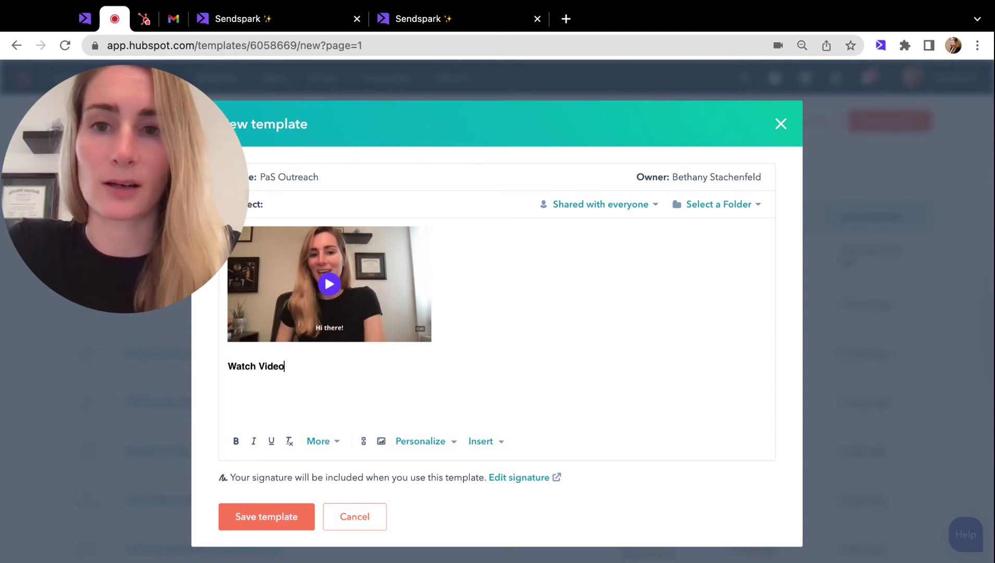
pyautogui.click(277, 517)
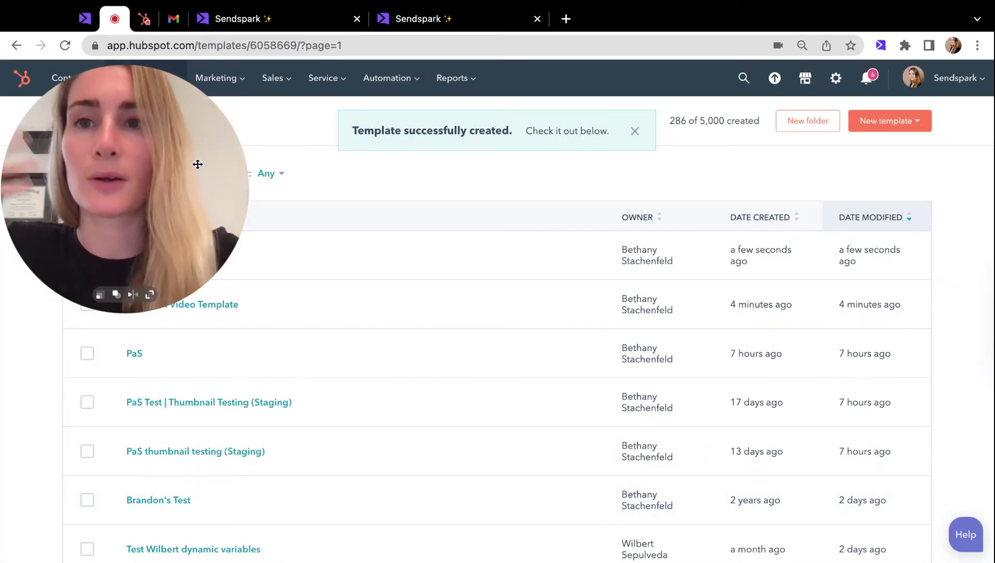
# - In the HubSpot contact's email draft, search the templates for "pas out" and insert the PaS Outreach template
pyautogui.click(146, 20)
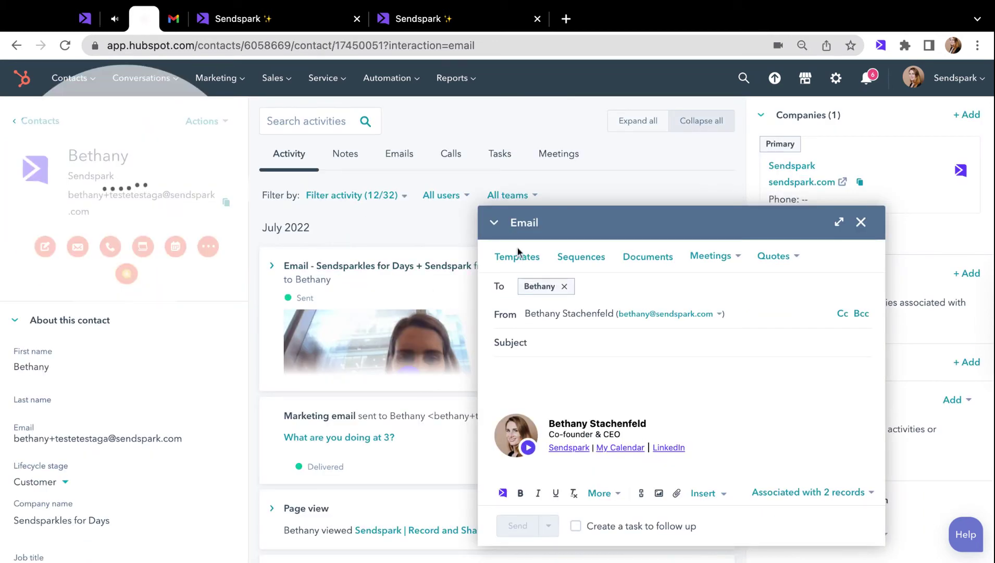
pyautogui.click(521, 261)
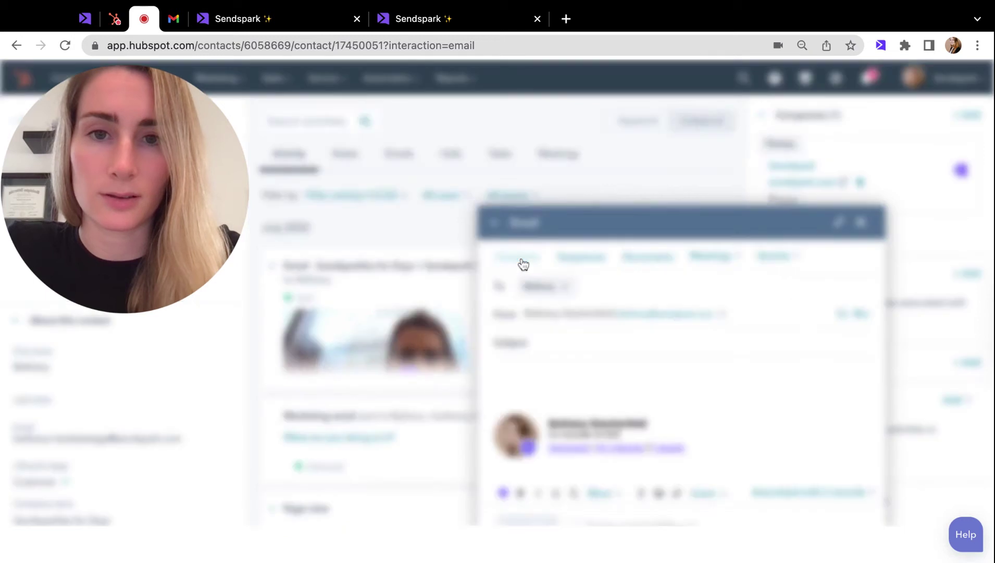
pyautogui.moveTo(201, 159); pyautogui.dragTo(917, 158)
pyautogui.click(237, 173)
pyautogui.write('pas')
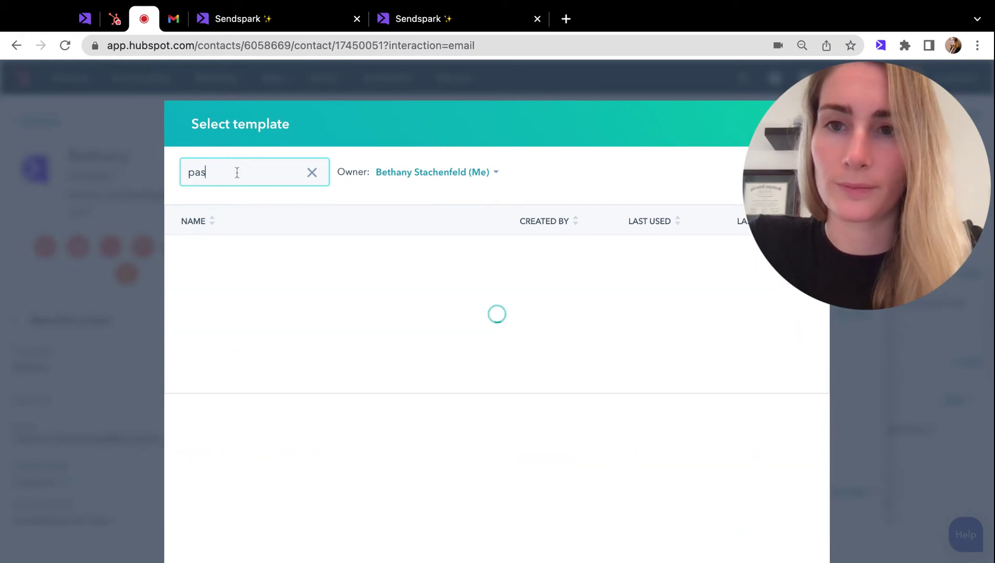
pyautogui.write(' out')
pyautogui.click(222, 262)
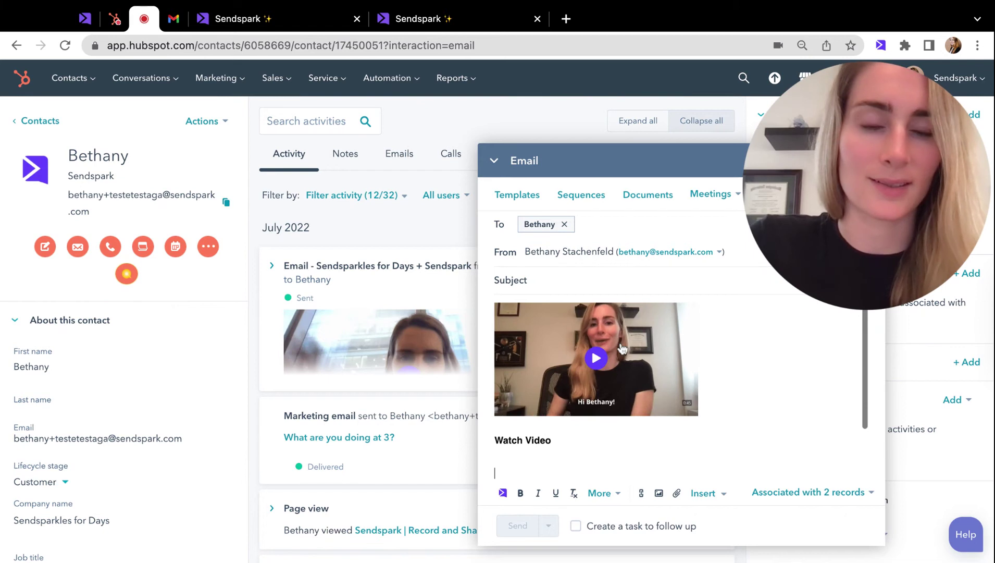
# - Copy the URL behind the email's Watch Video link and open it in a new tab to check the page's personalization
pyautogui.click(516, 445)
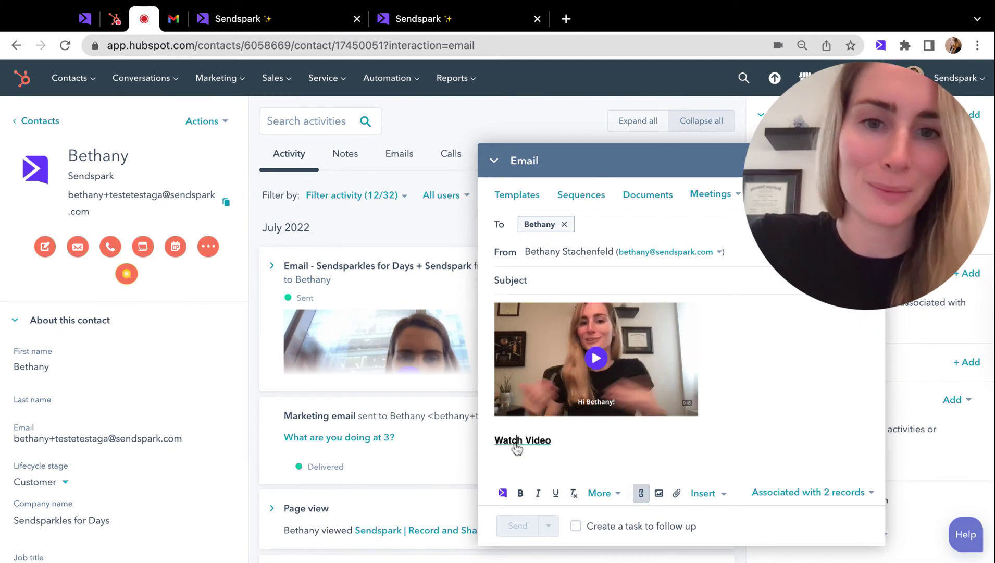
pyautogui.tripleClick(584, 348)
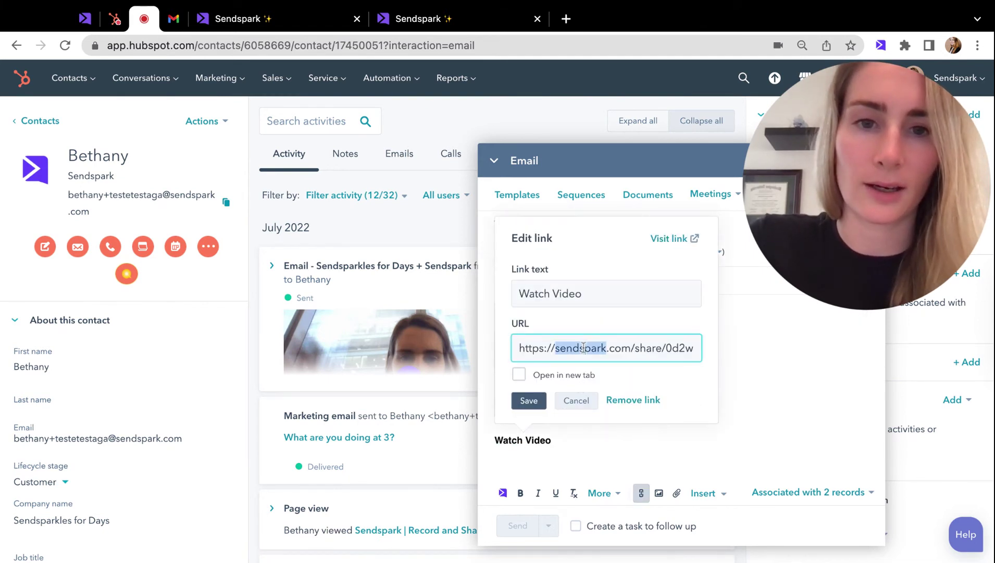
pyautogui.hotkey('ctrl', 'c')
pyautogui.click(565, 18)
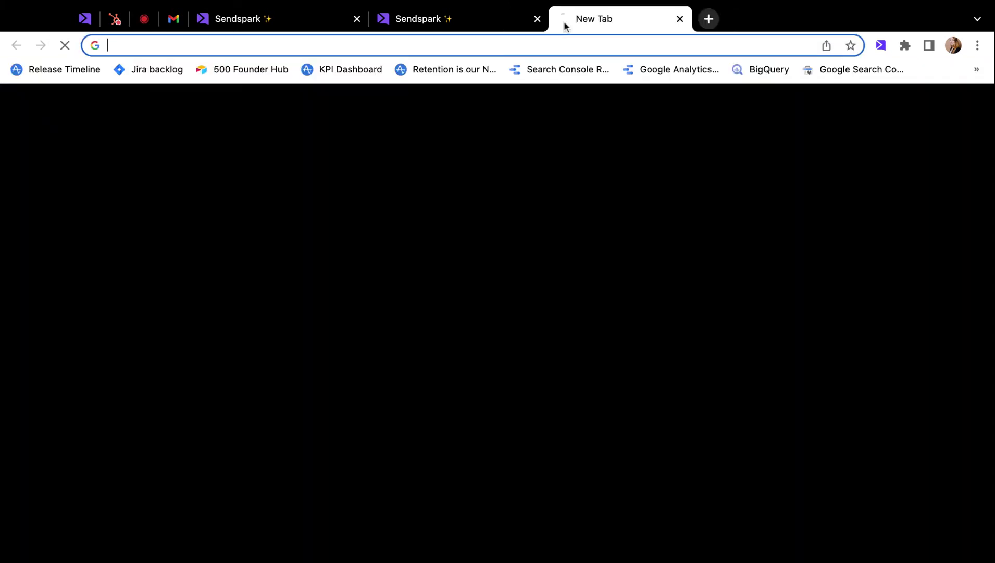
pyautogui.hotkey('ctrl', 'v')
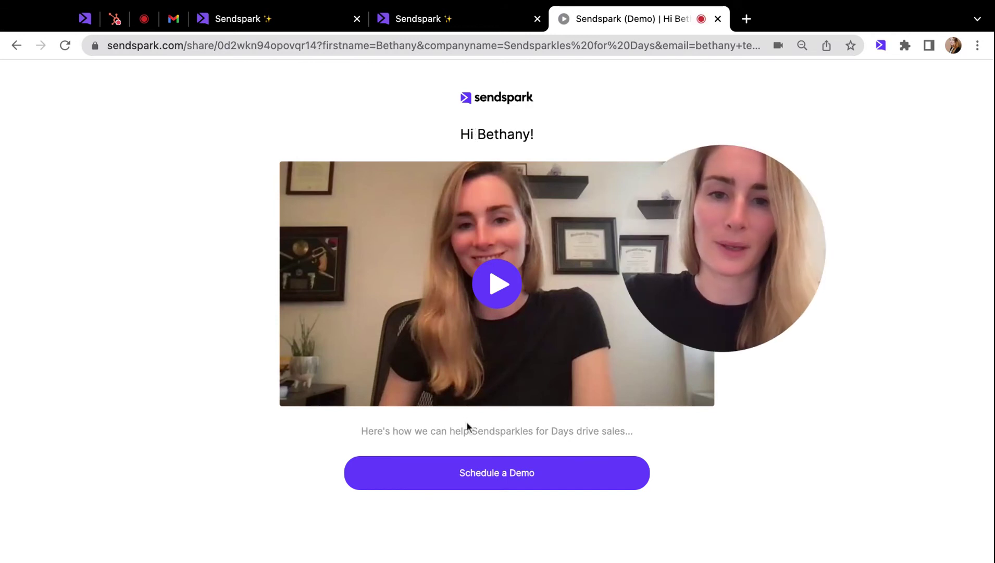
pyautogui.moveTo(471, 430); pyautogui.dragTo(599, 431)
pyautogui.moveTo(729, 280); pyautogui.dragTo(874, 202)
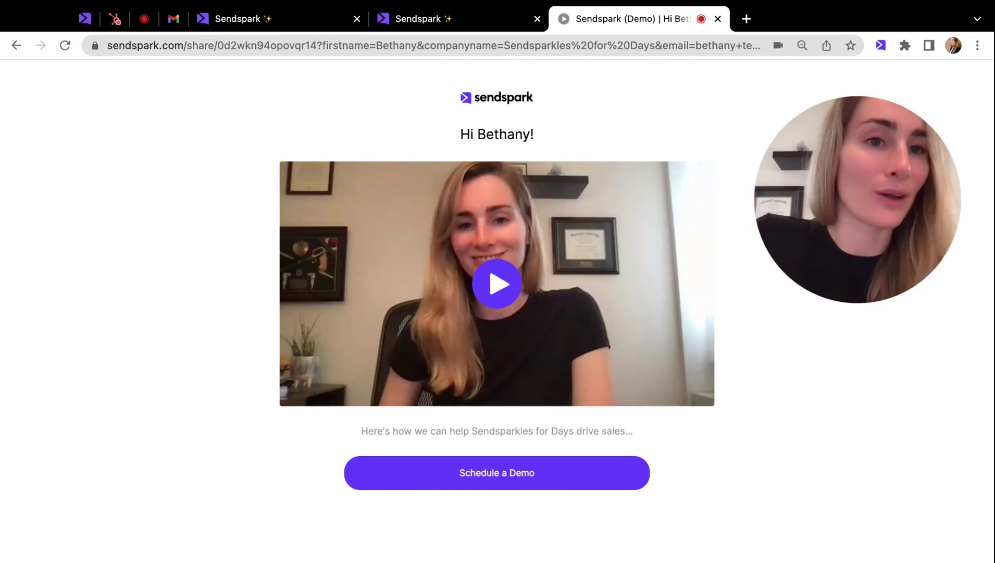
# - Go to the Sendspark library and open the analytics of the Hubspot Demo video
pyautogui.click(83, 28)
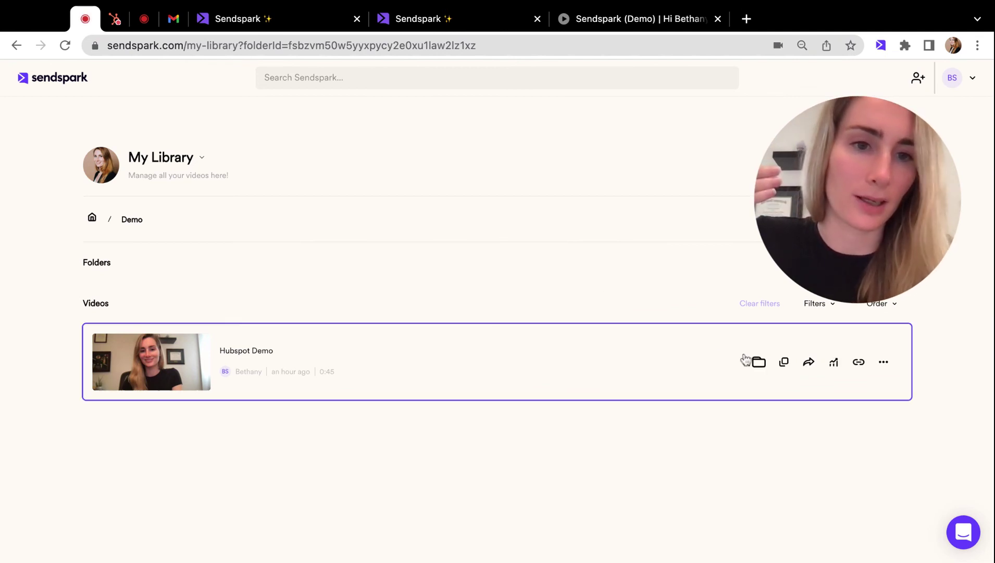
pyautogui.click(836, 365)
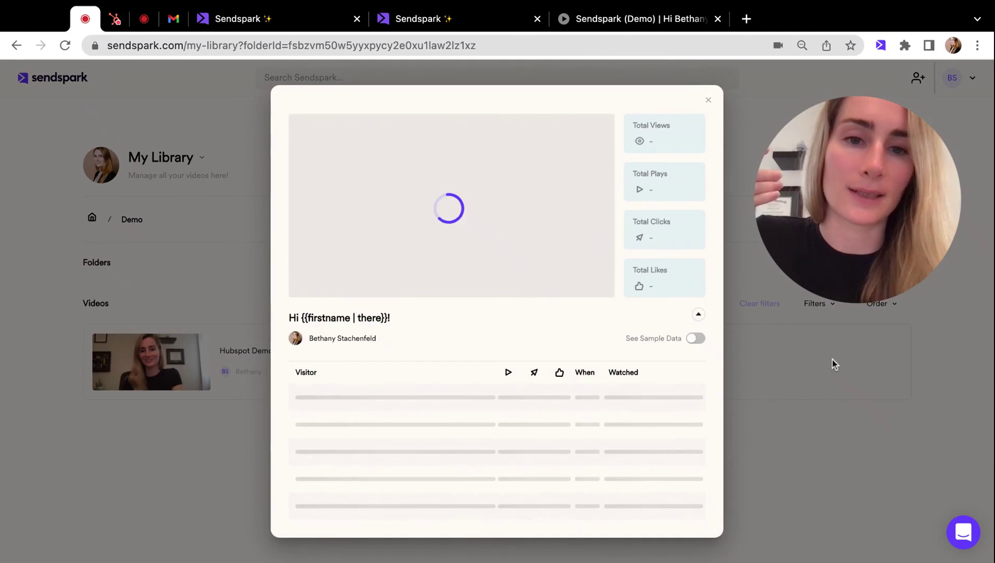